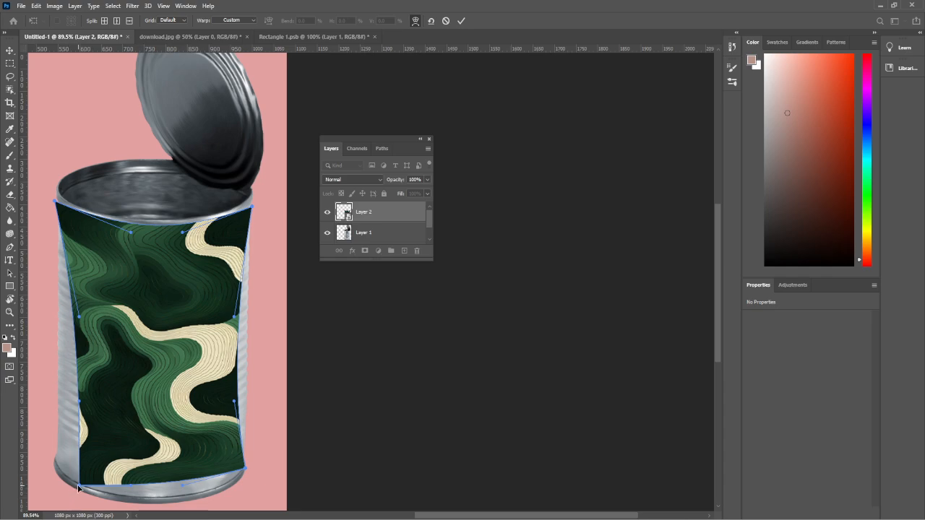
pyautogui.moveTo(77, 483); pyautogui.dragTo(56, 461)
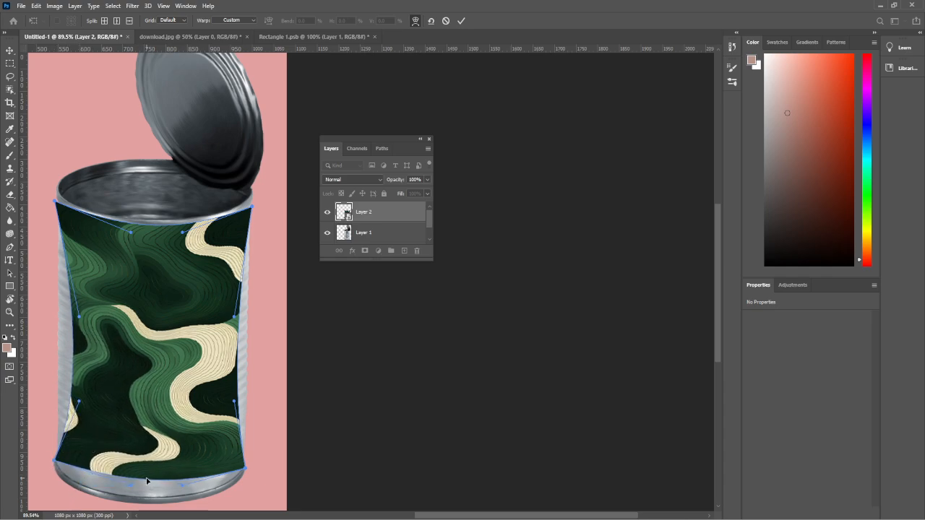
pyautogui.moveTo(147, 481); pyautogui.dragTo(141, 497)
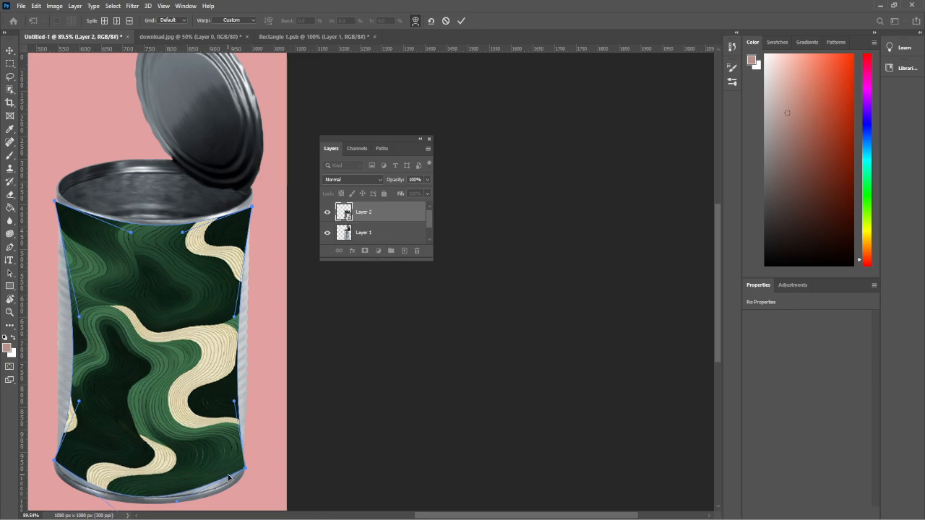
pyautogui.moveTo(227, 475); pyautogui.dragTo(230, 479)
pyautogui.moveTo(75, 461); pyautogui.dragTo(73, 466)
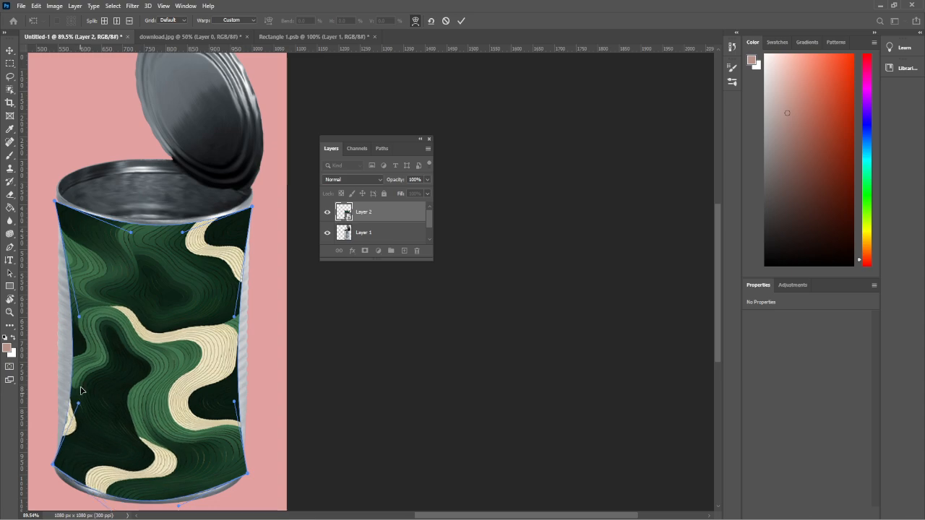
pyautogui.moveTo(81, 390); pyautogui.dragTo(70, 364)
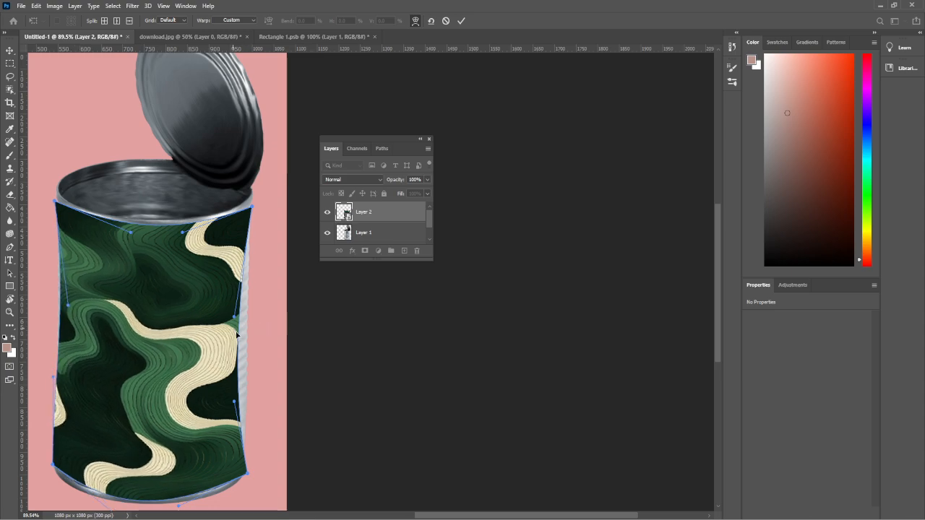
pyautogui.moveTo(237, 334); pyautogui.dragTo(239, 337)
pyautogui.press('Escape')
# Hide Layer 2 and draw a filled rectangle of about 496 × 657 px covering the can's body.
pyautogui.moveTo(402, 138); pyautogui.dragTo(139, 60)
pyautogui.click(64, 134)
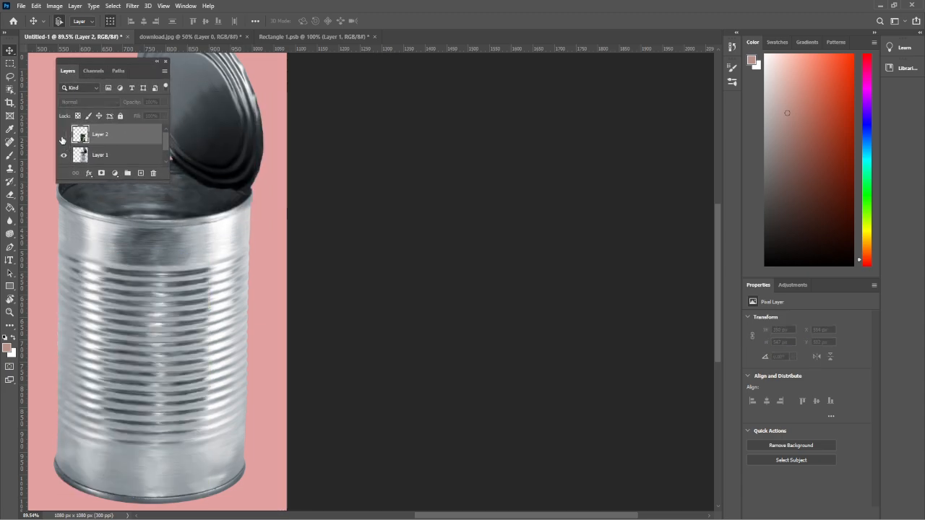
pyautogui.press('u')
pyautogui.moveTo(45, 196); pyautogui.dragTo(259, 495)
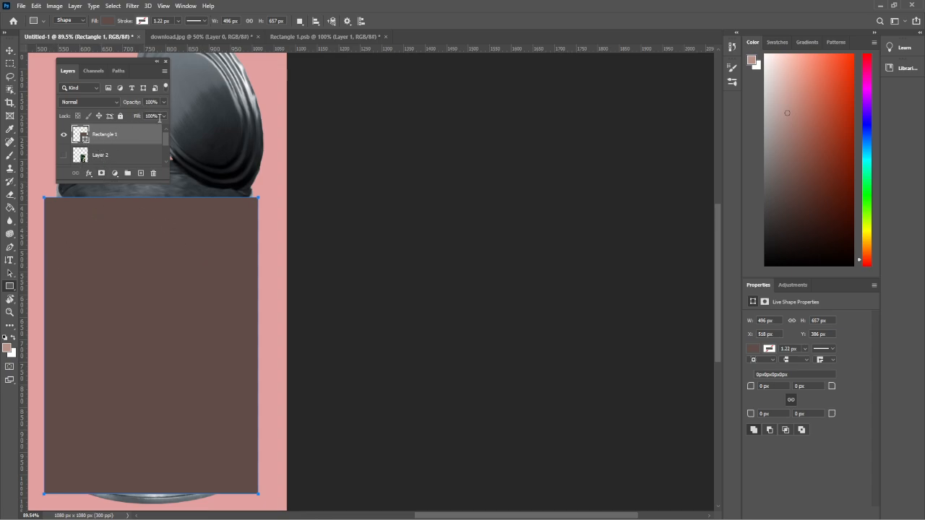
# Lower the rectangle layer's opacity to 45% and convert the layer to a smart object.
pyautogui.moveTo(164, 102); pyautogui.dragTo(138, 112)
pyautogui.rightClick(100, 137)
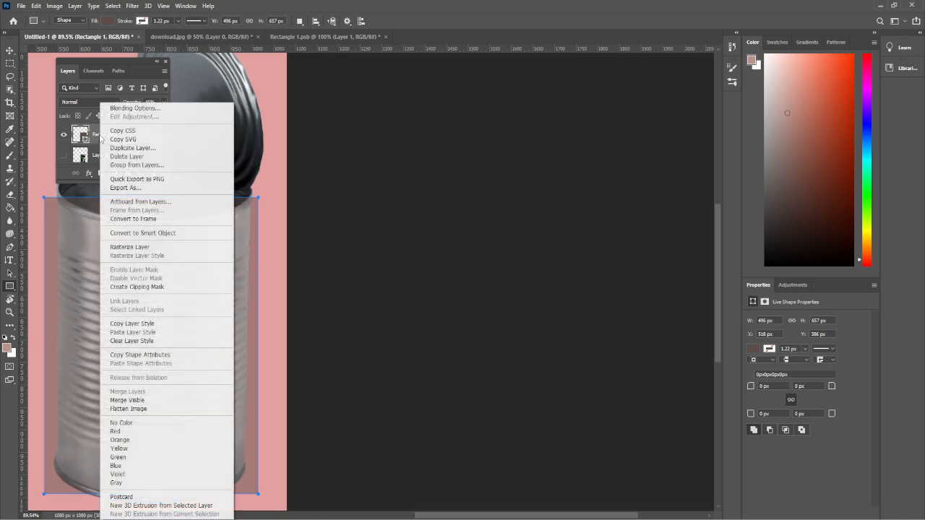
pyautogui.click(137, 233)
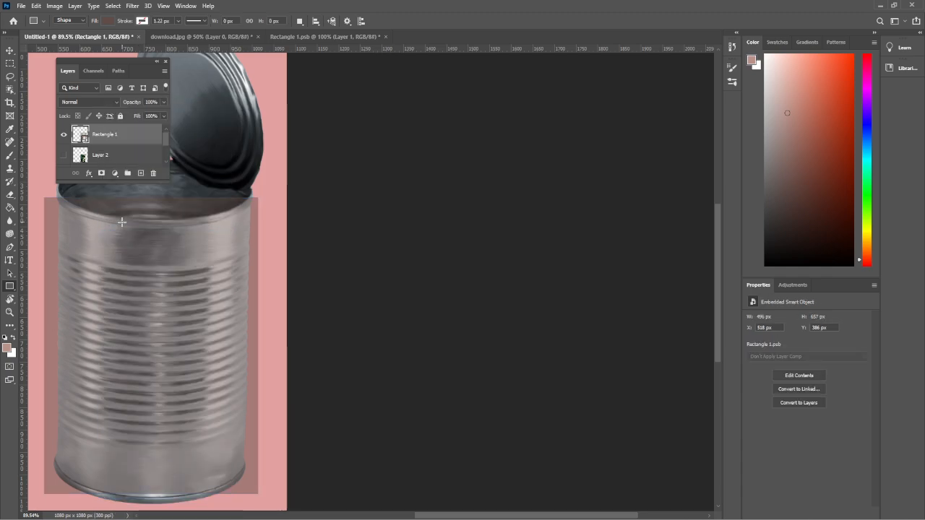
# Warp the rectangle so its upper corners meet the can's sides and its upper edge curves along the front rim.
pyautogui.hotkey('ctrl', 't')
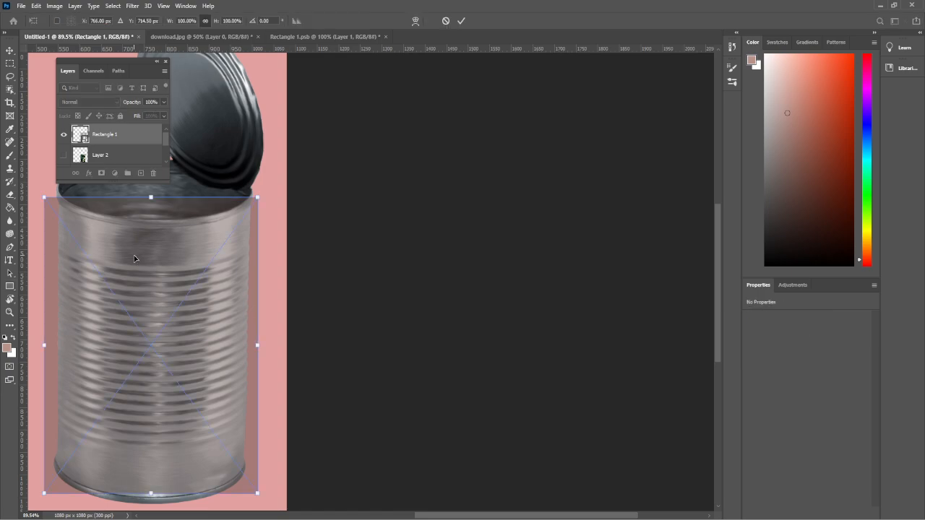
pyautogui.rightClick(134, 258)
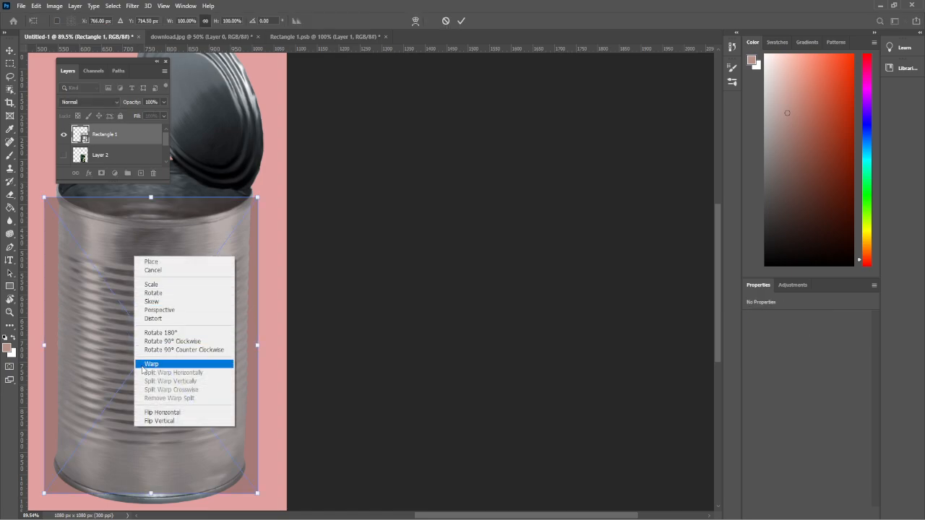
pyautogui.click(144, 365)
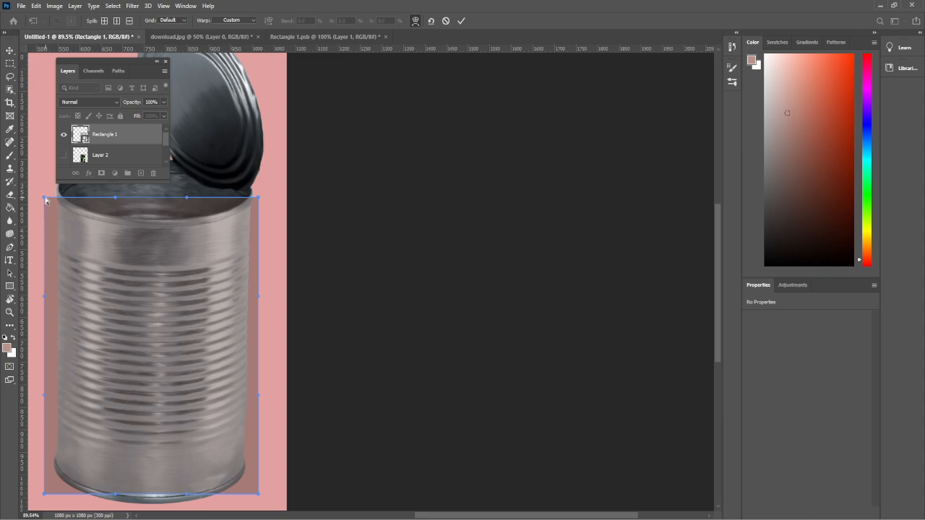
pyautogui.moveTo(45, 199)
pyautogui.mouseDown()
pyautogui.moveTo(71, 217)
pyautogui.moveTo(59, 205)
pyautogui.mouseUp()
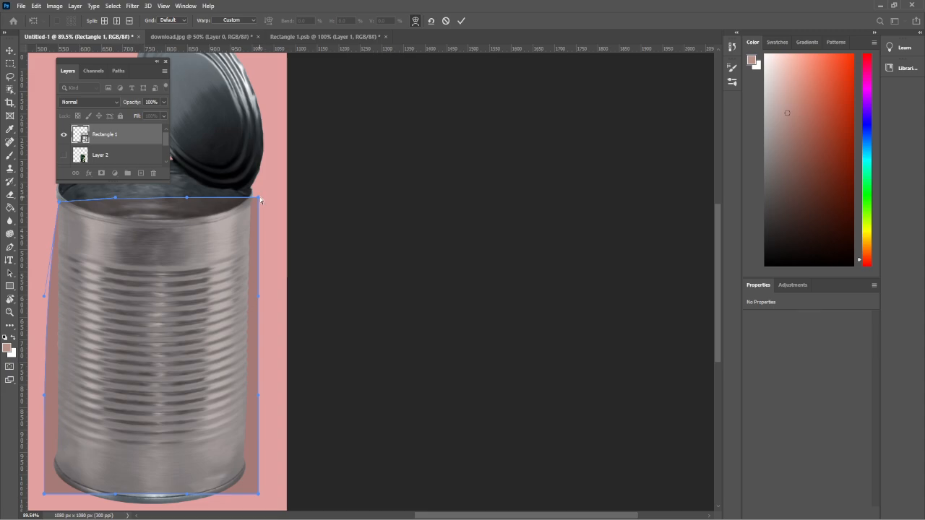
pyautogui.moveTo(259, 197)
pyautogui.mouseDown()
pyautogui.moveTo(256, 211)
pyautogui.moveTo(250, 205)
pyautogui.mouseUp()
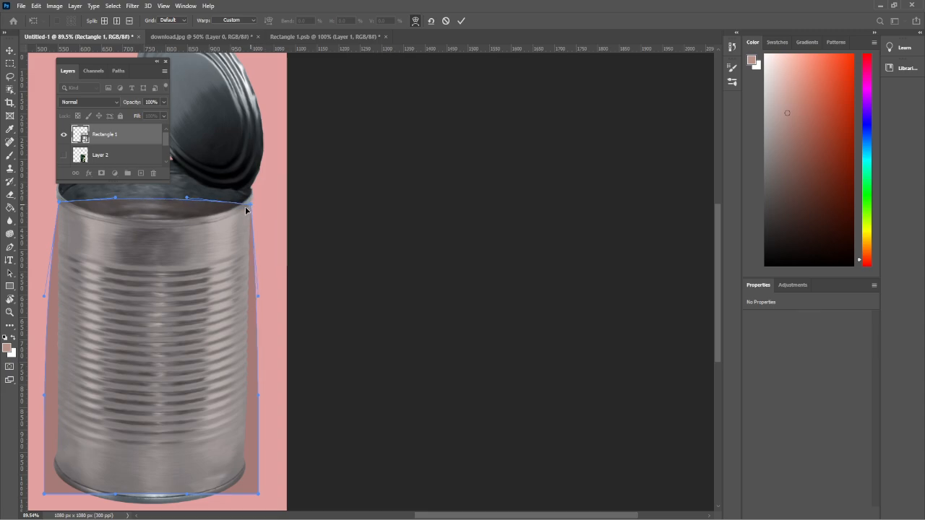
pyautogui.moveTo(172, 200); pyautogui.dragTo(153, 231)
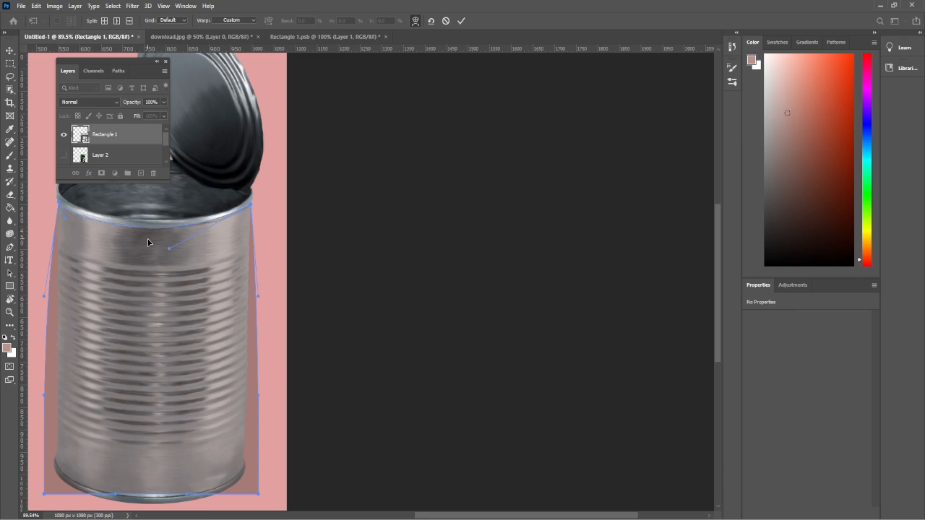
pyautogui.moveTo(170, 248); pyautogui.dragTo(203, 246)
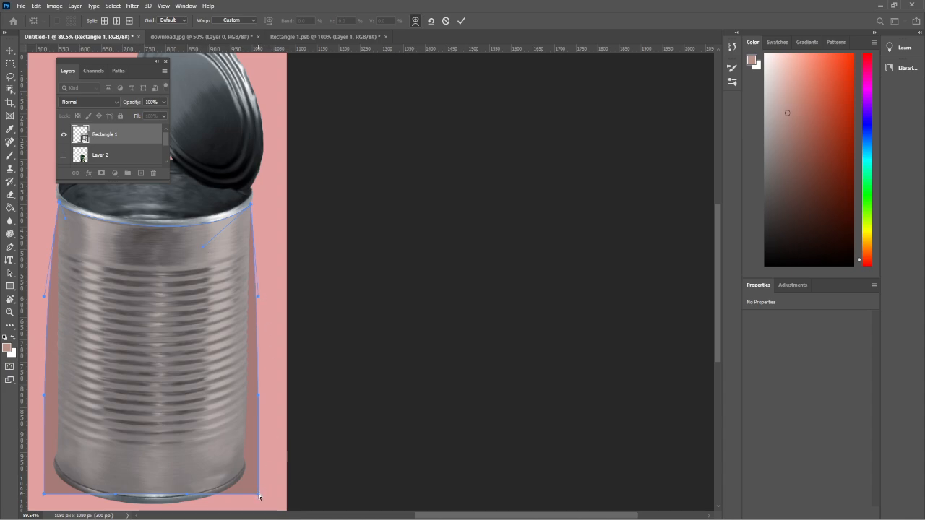
# Pull the warp's lower corners onto the can's base and fit both side edges to the can's outline.
pyautogui.moveTo(260, 496); pyautogui.dragTo(251, 444)
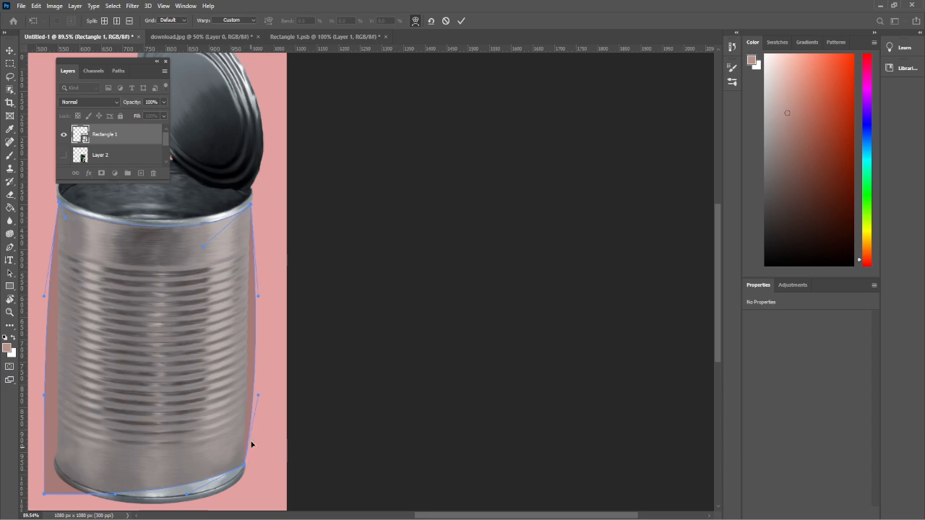
pyautogui.moveTo(257, 397); pyautogui.dragTo(248, 396)
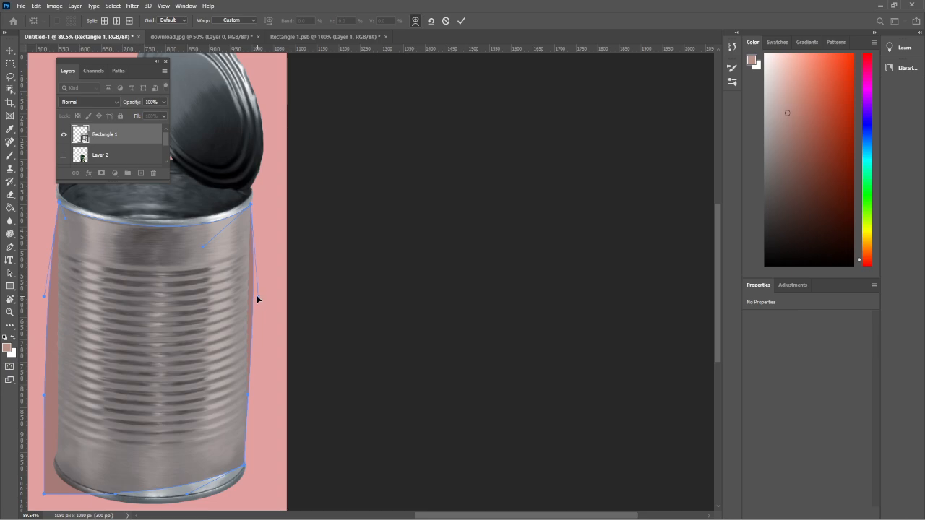
pyautogui.moveTo(257, 295); pyautogui.dragTo(249, 300)
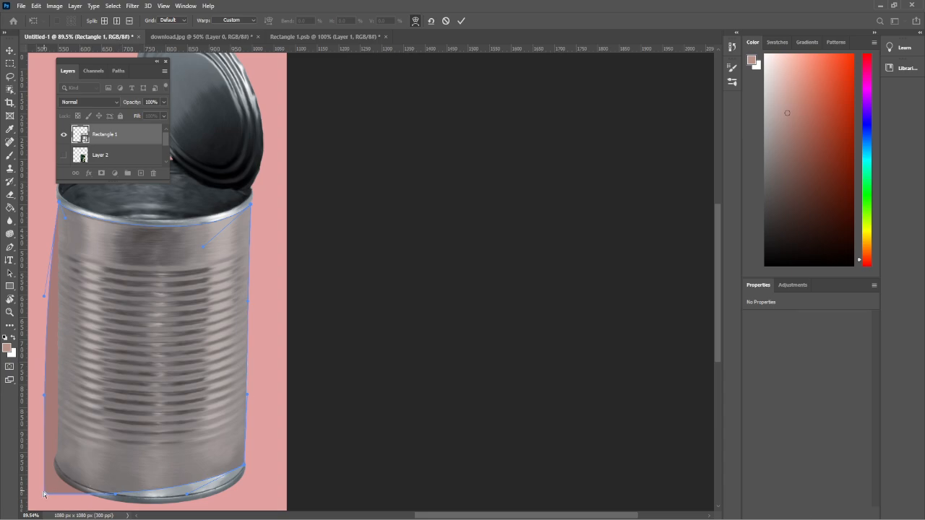
pyautogui.moveTo(44, 496); pyautogui.dragTo(55, 460)
pyautogui.moveTo(48, 395)
pyautogui.mouseDown()
pyautogui.moveTo(48, 375)
pyautogui.moveTo(57, 388)
pyautogui.mouseUp()
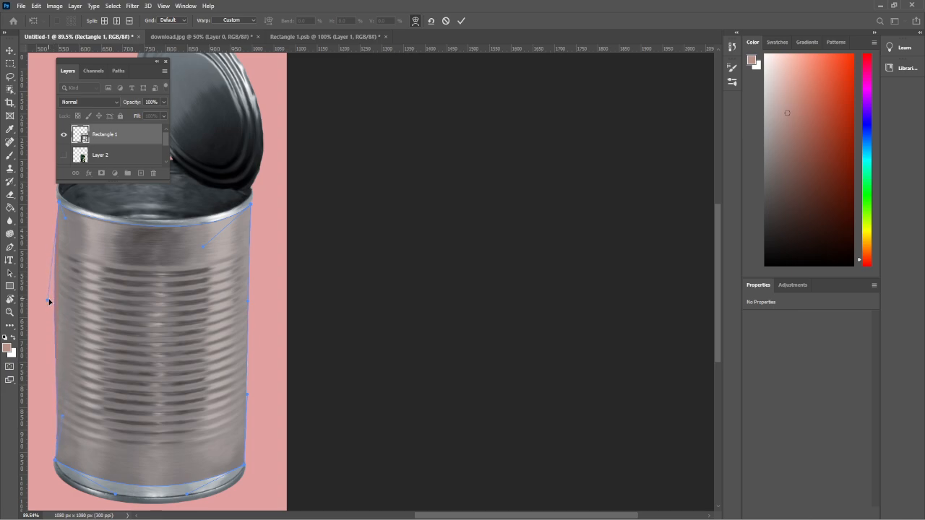
pyautogui.moveTo(49, 301); pyautogui.dragTo(57, 253)
pyautogui.moveTo(62, 342); pyautogui.dragTo(60, 344)
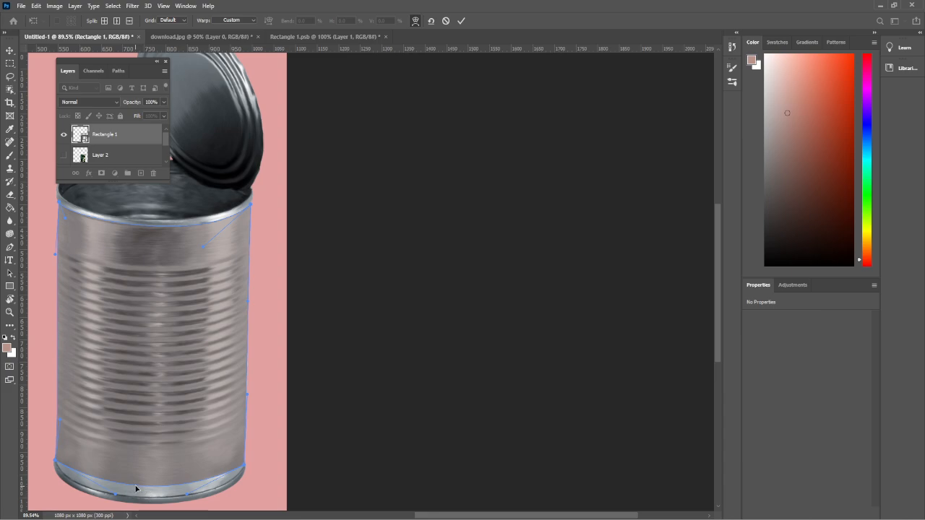
# Curve the warp's lower edge along the can's rounded base and apply the warp.
pyautogui.moveTo(137, 485); pyautogui.dragTo(135, 495)
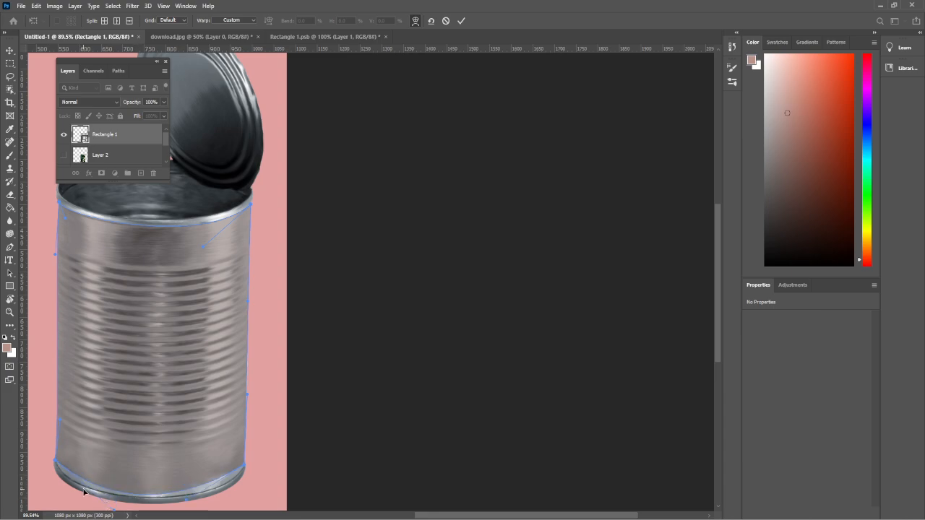
pyautogui.moveTo(76, 472); pyautogui.dragTo(76, 470)
pyautogui.moveTo(112, 510); pyautogui.dragTo(77, 504)
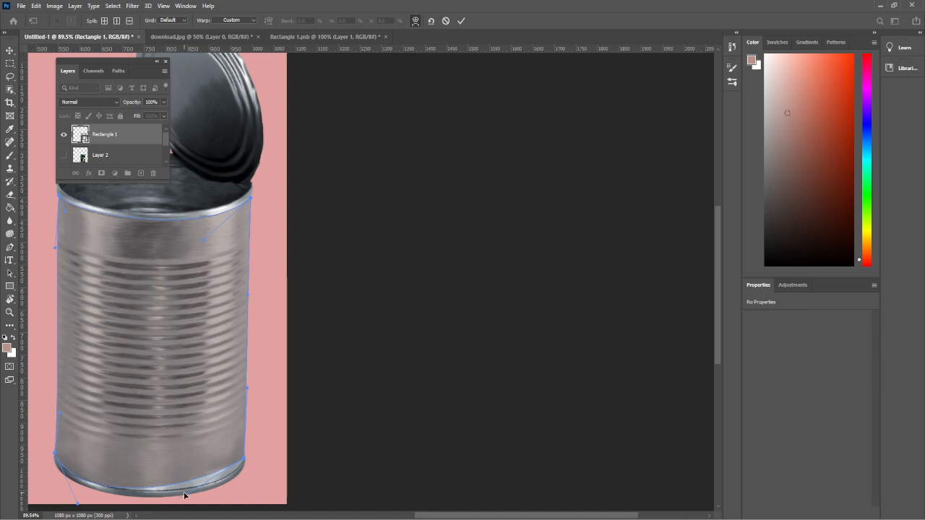
pyautogui.moveTo(189, 497); pyautogui.dragTo(228, 504)
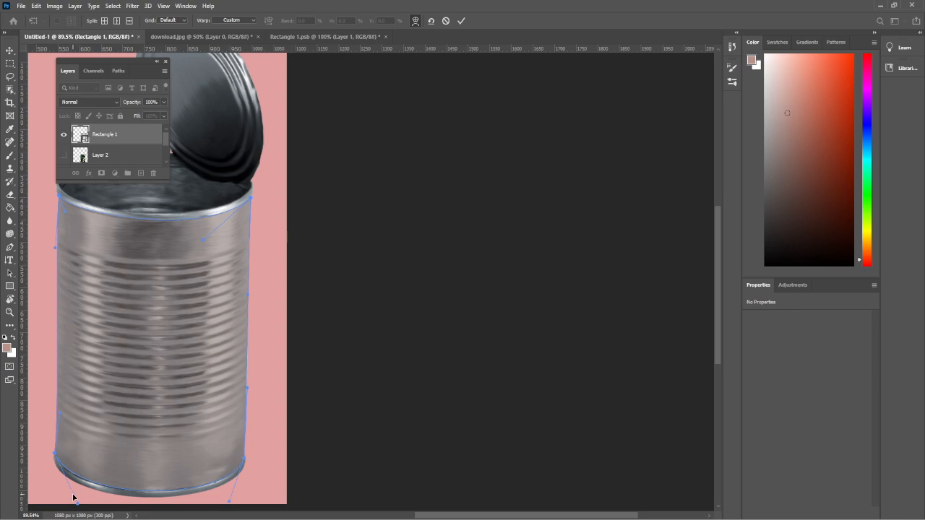
pyautogui.moveTo(77, 503); pyautogui.dragTo(66, 506)
pyautogui.scroll(1, 224, 452)
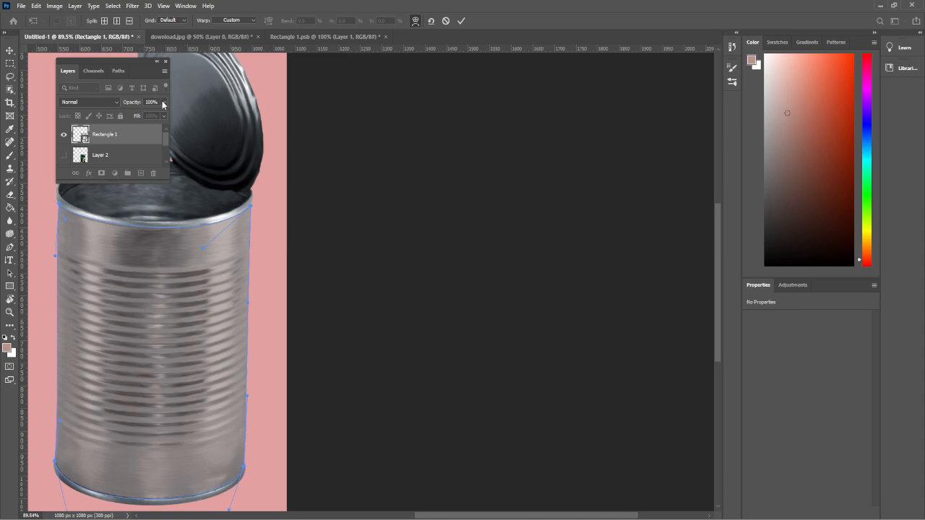
pyautogui.press('Return')
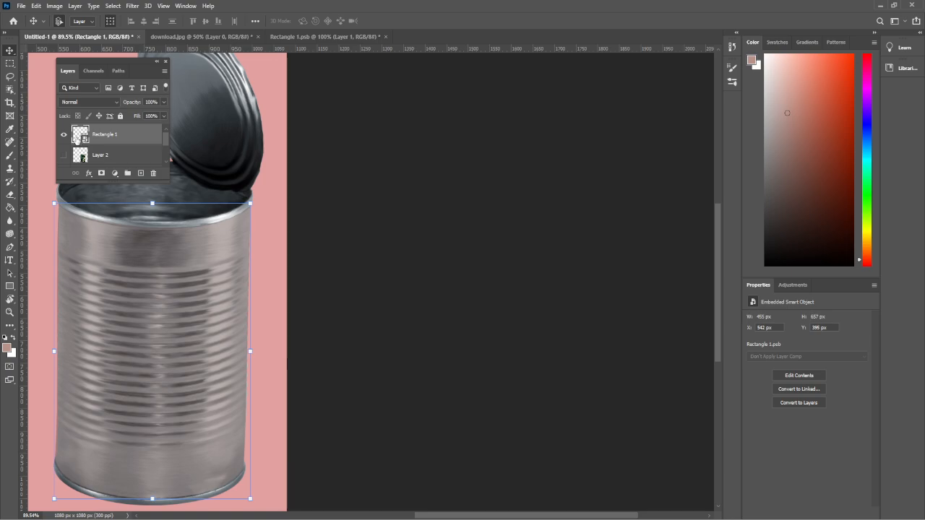
# Open the Rectangle 1 smart object's contents and copy the green wave pattern layer into it from Rectangle 1.psb.
pyautogui.doubleClick(77, 136)
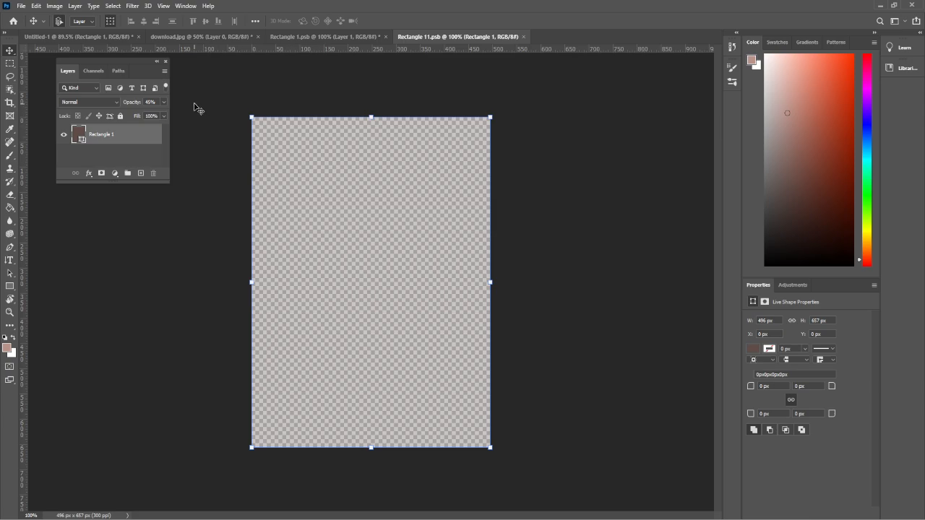
pyautogui.click(290, 36)
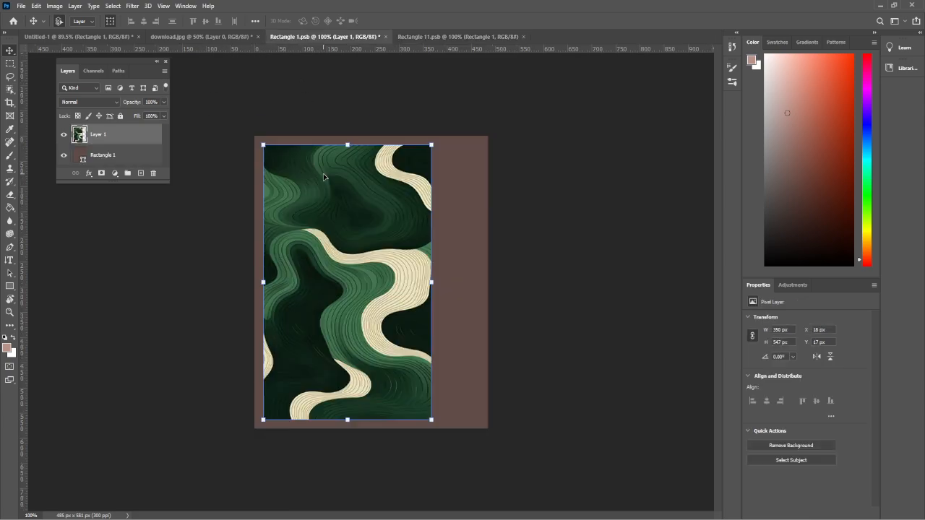
pyautogui.moveTo(323, 176); pyautogui.dragTo(347, 255)
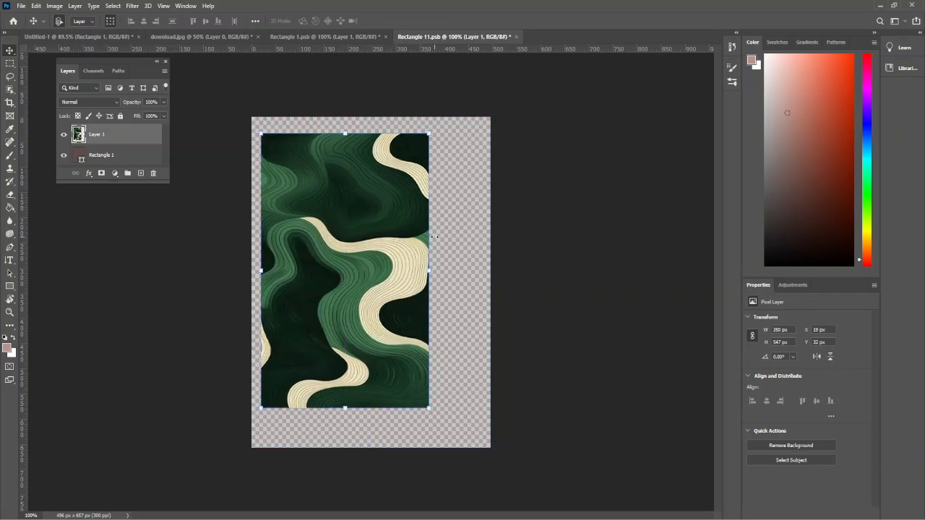
# Scale the pattern proportionally to 496 × 775 px and position it to cover the whole smart object canvas.
pyautogui.moveTo(434, 236); pyautogui.dragTo(492, 269)
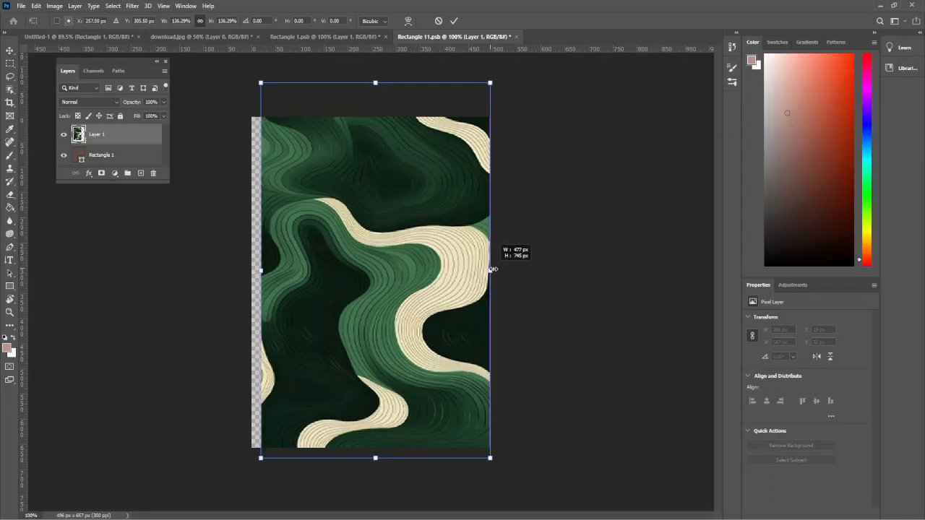
pyautogui.moveTo(420, 269); pyautogui.dragTo(411, 269)
pyautogui.moveTo(483, 270); pyautogui.dragTo(490, 271)
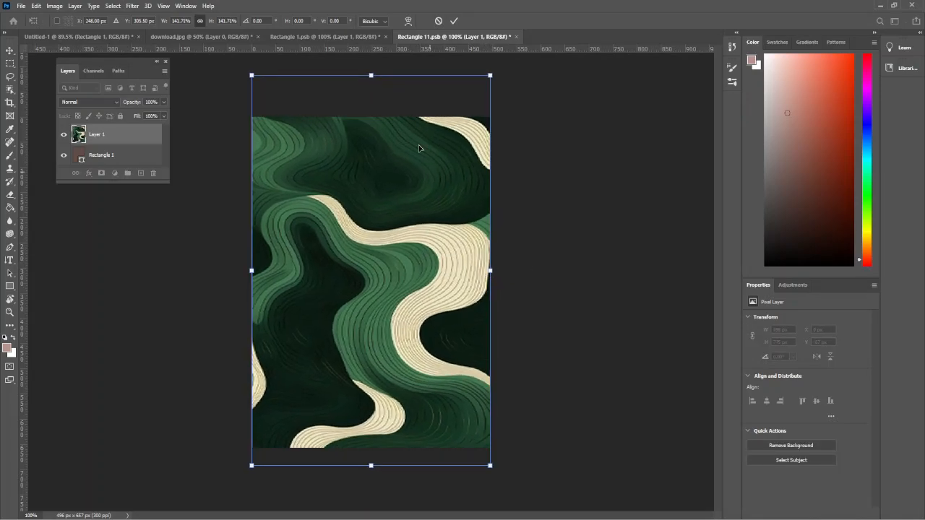
pyautogui.click(455, 20)
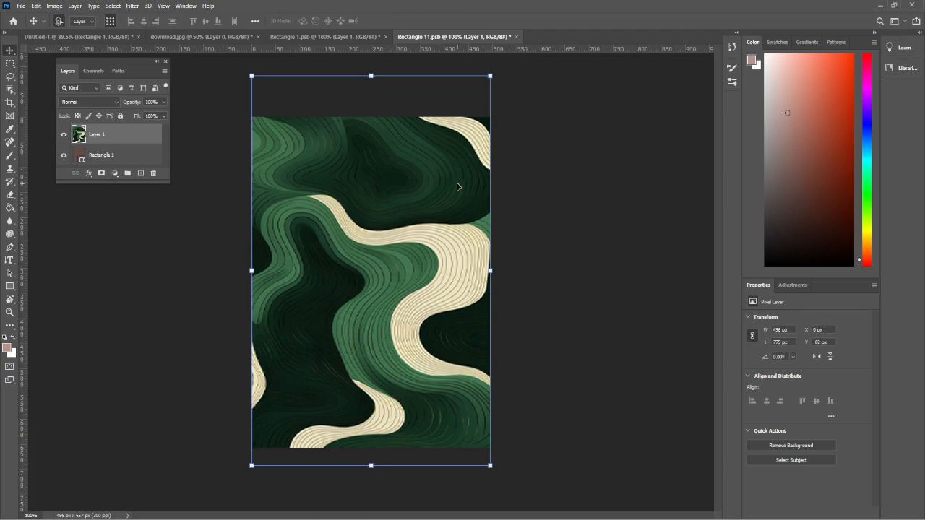
# Save and close the smart object's contents and return to the Untitled-1 document with the can in view.
pyautogui.hotkey('ctrl', 's')
pyautogui.click(512, 36)
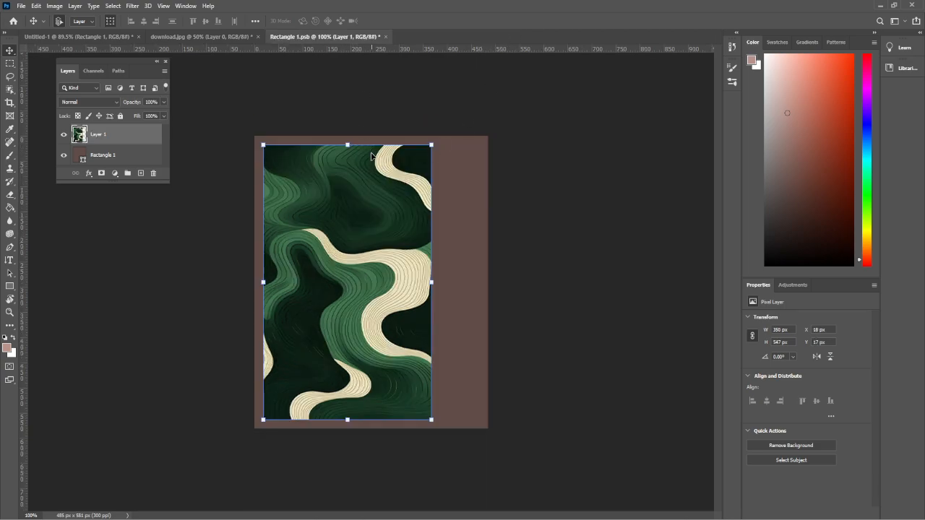
pyautogui.click(215, 37)
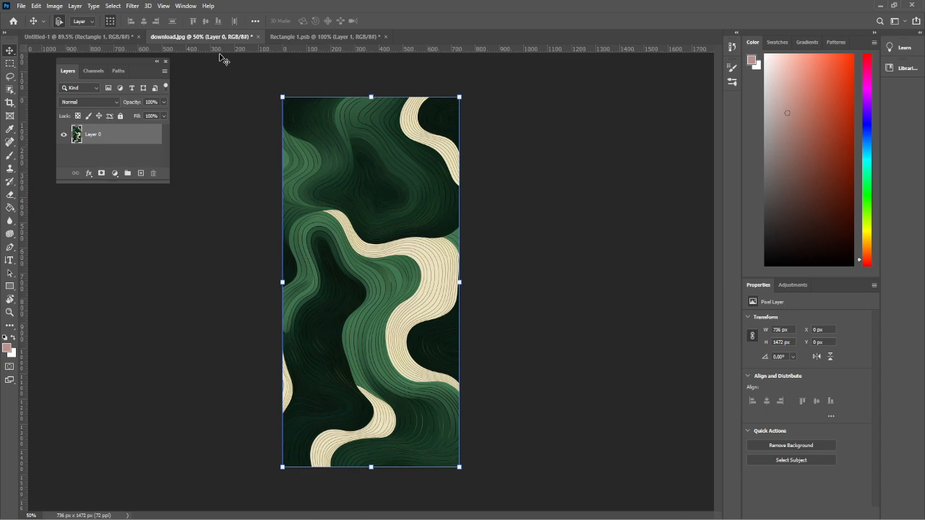
pyautogui.click(116, 36)
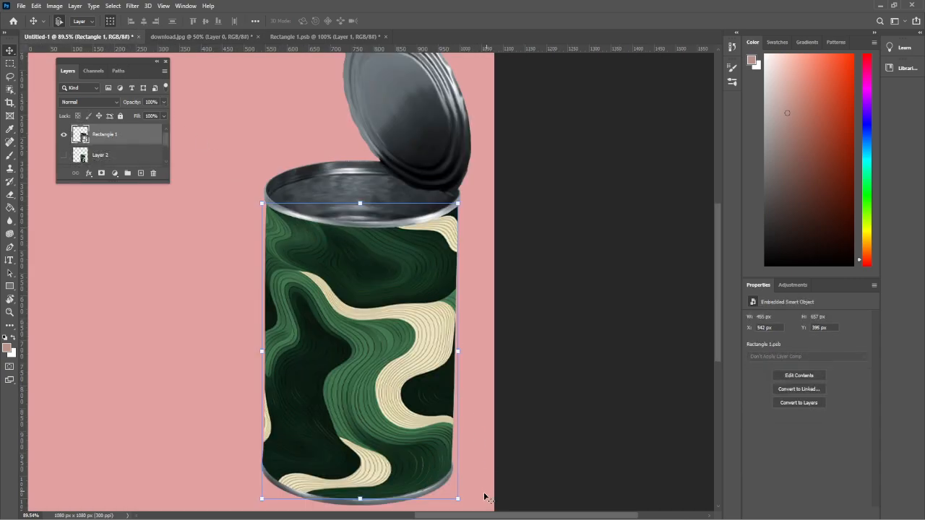
pyautogui.moveTo(482, 516)
pyautogui.mouseDown()
pyautogui.moveTo(490, 519)
pyautogui.moveTo(479, 517)
pyautogui.mouseUp()
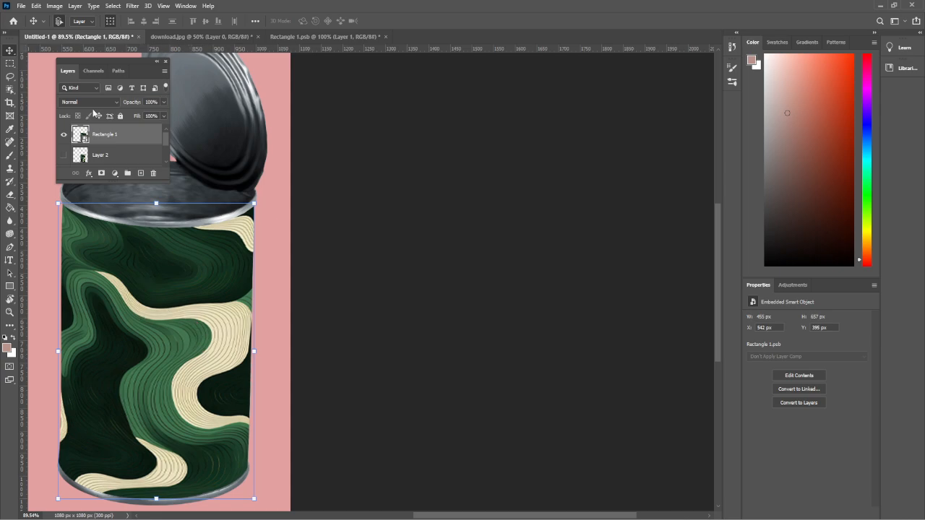
# Set the Rectangle 1 layer's blend mode to Multiply.
pyautogui.click(94, 104)
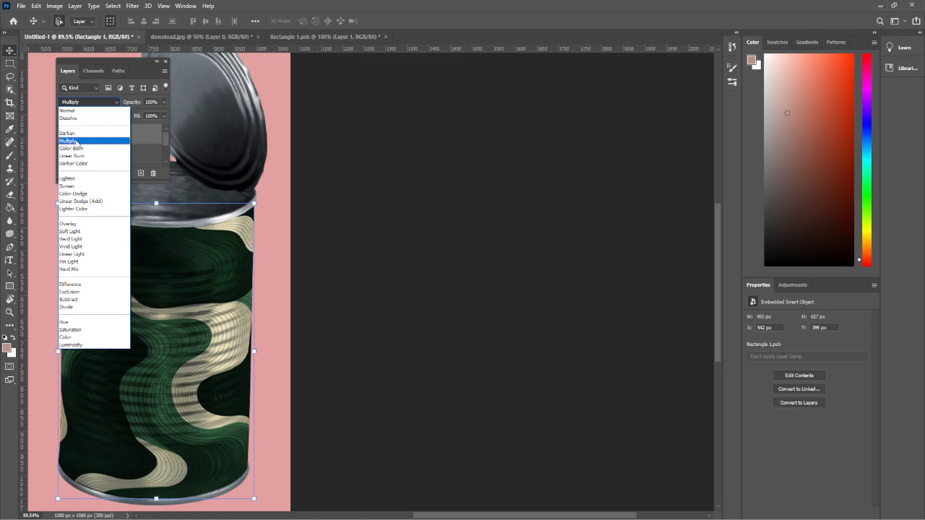
pyautogui.click(76, 142)
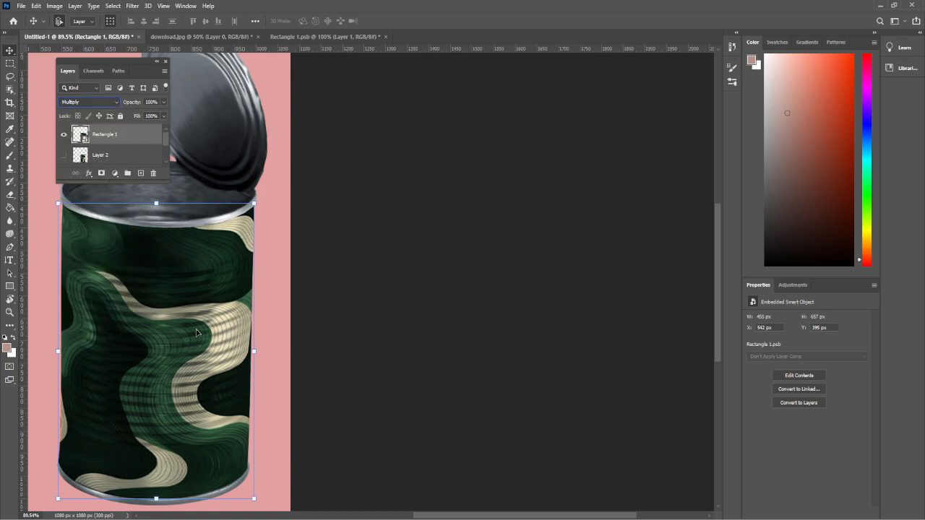
pyautogui.click(156, 499)
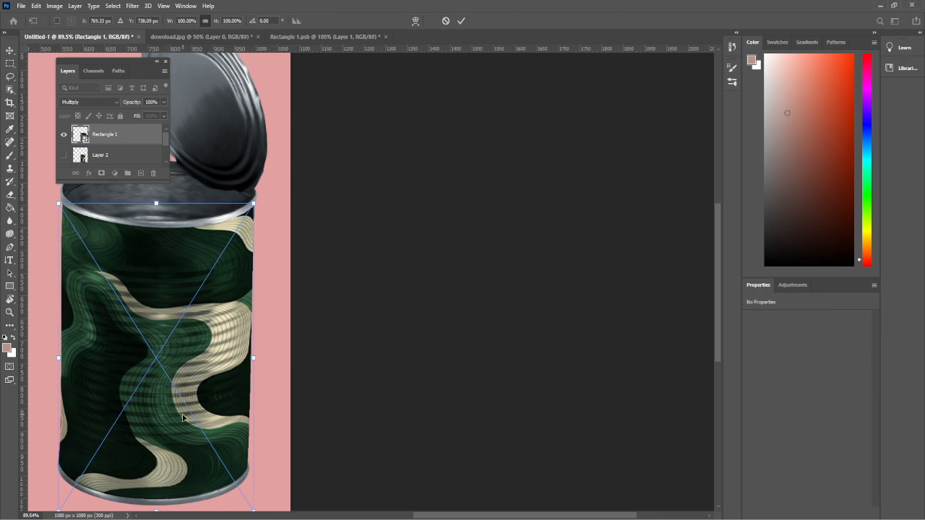
pyautogui.moveTo(185, 419)
pyautogui.mouseDown()
pyautogui.moveTo(193, 409)
pyautogui.moveTo(191, 419)
pyautogui.mouseUp()
pyautogui.press('Return')
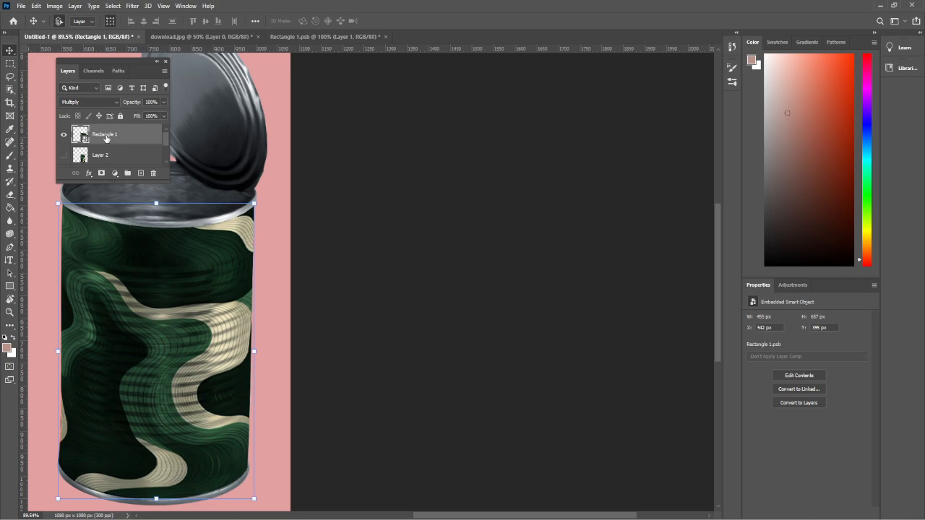
# Split the Underlying Layer's black point to 0 / 105 in Rectangle 1's Blend If blending options and apply the layer style.
pyautogui.doubleClick(105, 134)
pyautogui.doubleClick(140, 140)
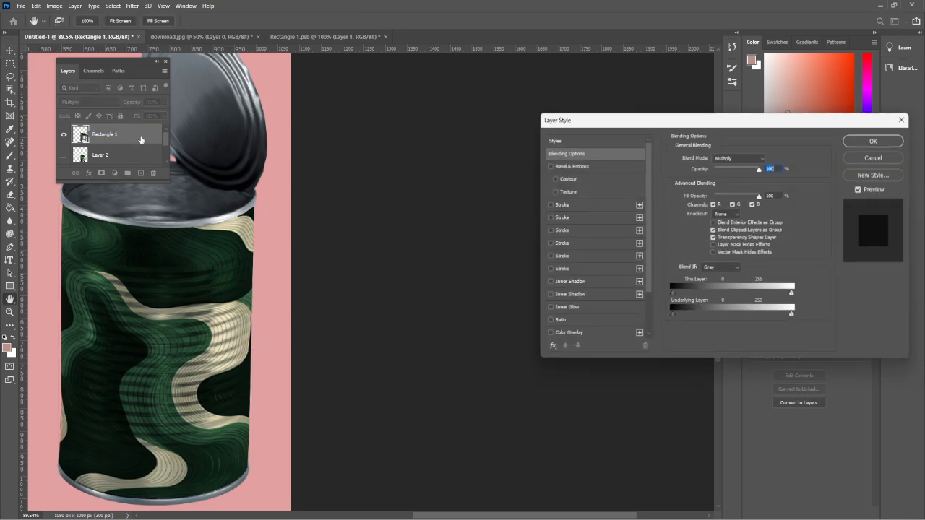
pyautogui.moveTo(784, 125); pyautogui.dragTo(262, 51)
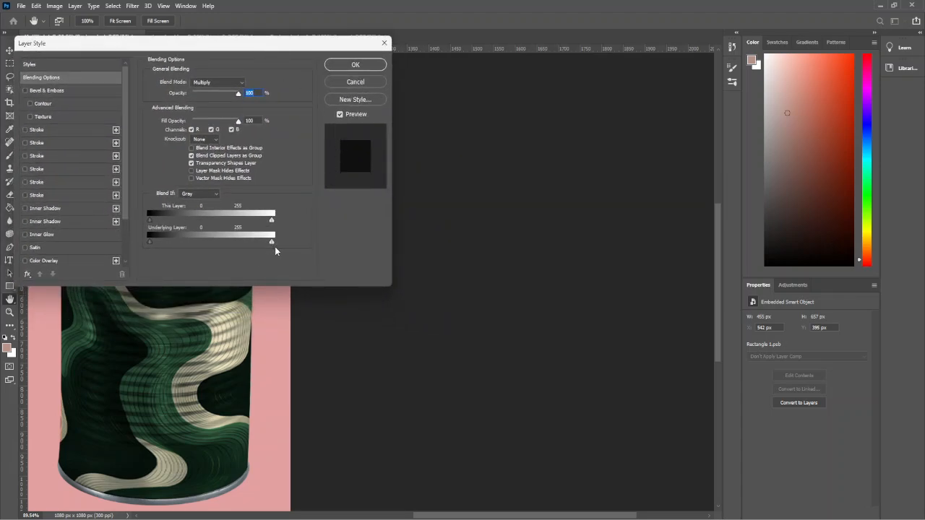
pyautogui.press('alt')
pyautogui.moveTo(269, 243); pyautogui.dragTo(274, 248)
pyautogui.moveTo(193, 242)
pyautogui.mouseDown()
pyautogui.moveTo(218, 241)
pyautogui.moveTo(189, 243)
pyautogui.moveTo(202, 249)
pyautogui.mouseUp()
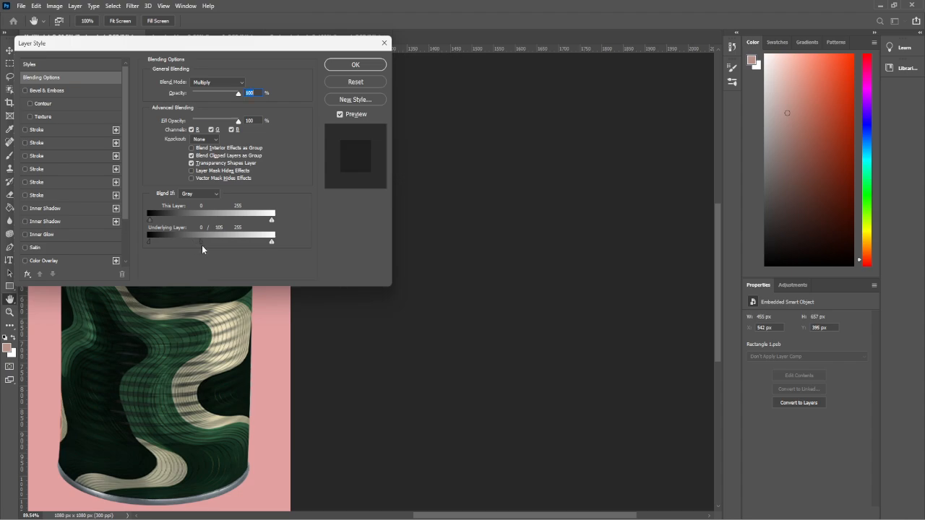
pyautogui.click(354, 64)
# Deselect the label layer and move the floating Layers panel off the can onto the empty area beside the artwork.
pyautogui.click(351, 296)
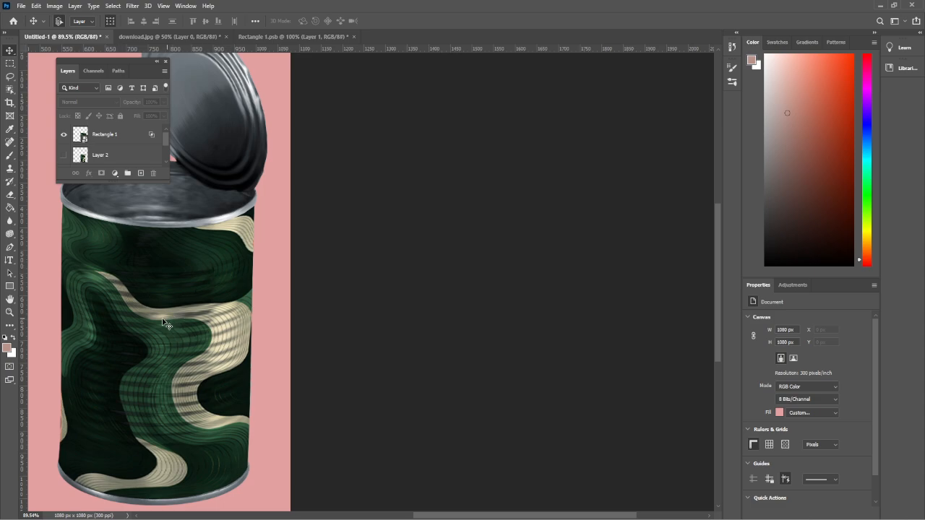
pyautogui.moveTo(128, 60); pyautogui.dragTo(407, 131)
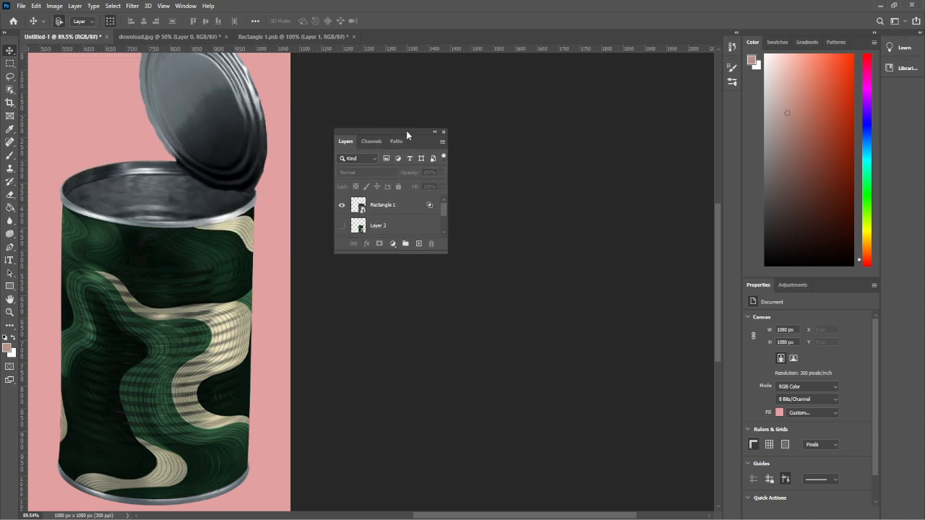